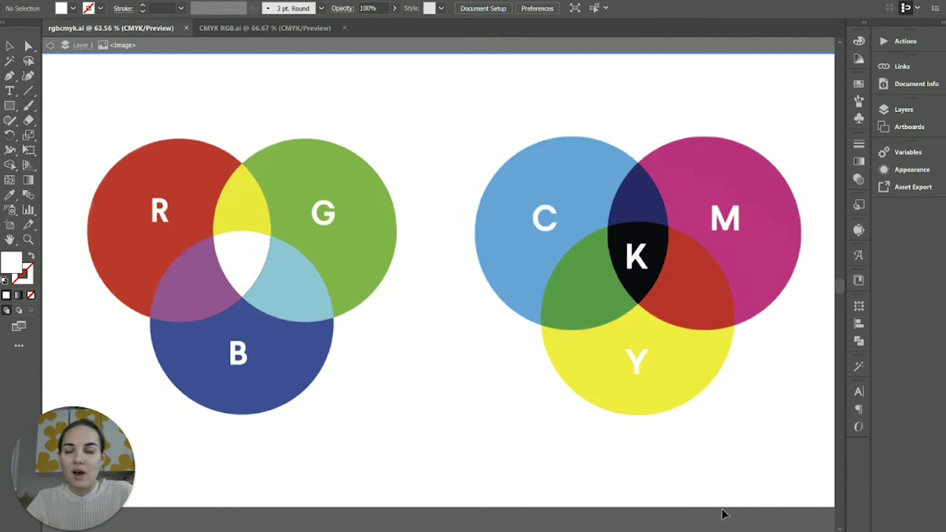
Exit isolation mode to reveal the artboard with the white outlined and black squares.
click(642, 48)
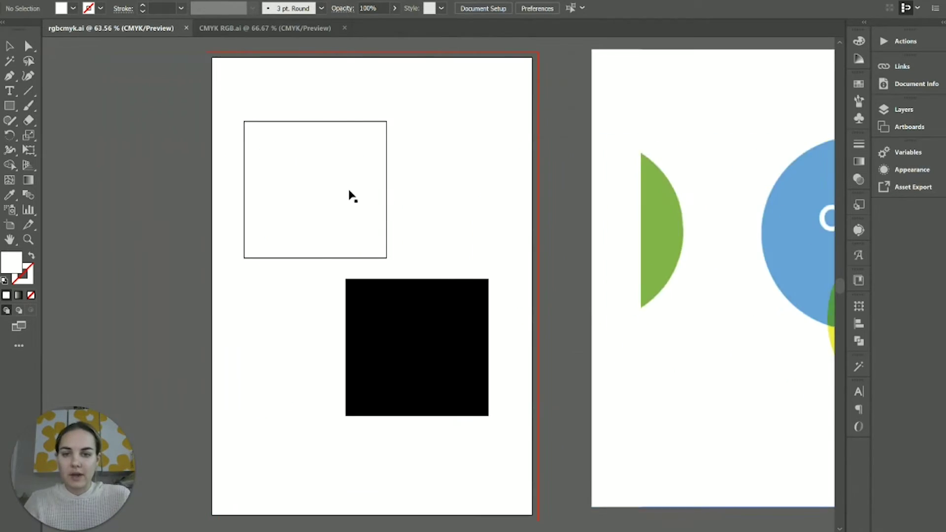
Select the white square and open its fill in the Color Picker.
click(351, 195)
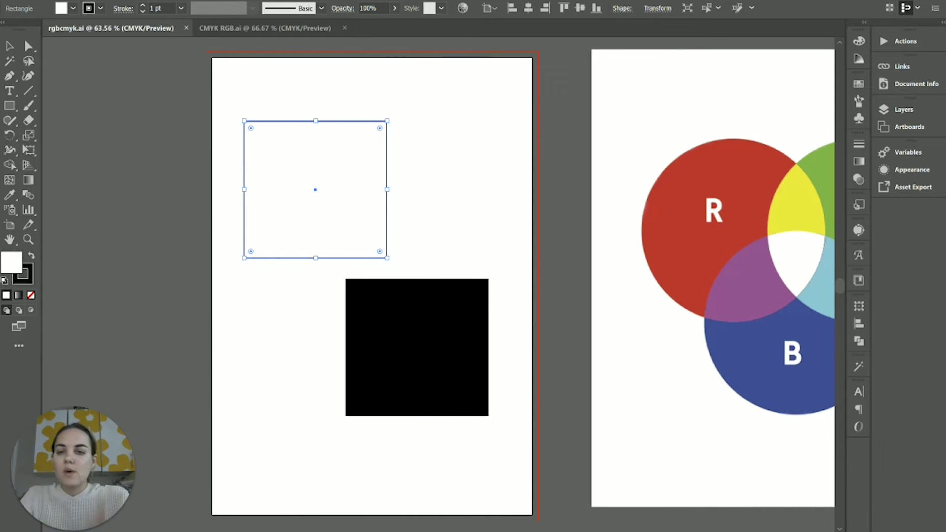
double_click(11, 270)
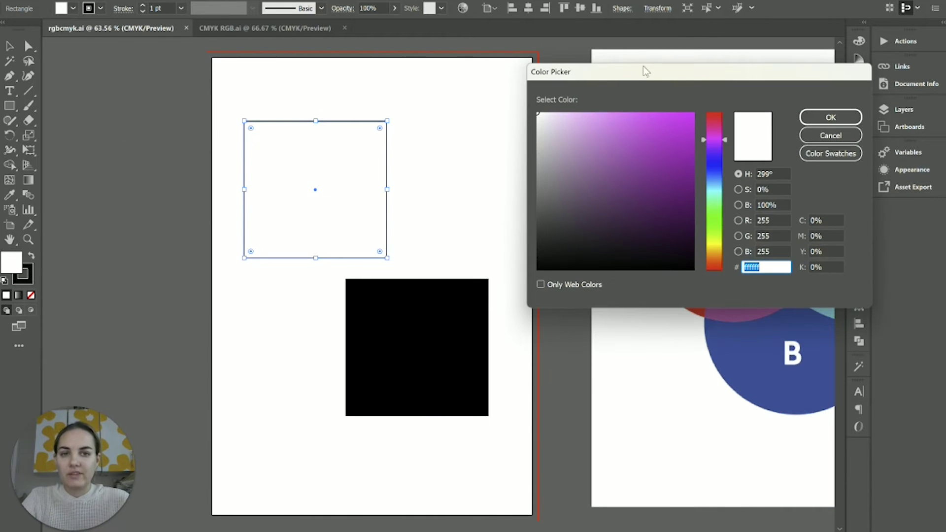
drag(648, 78, 533, 58)
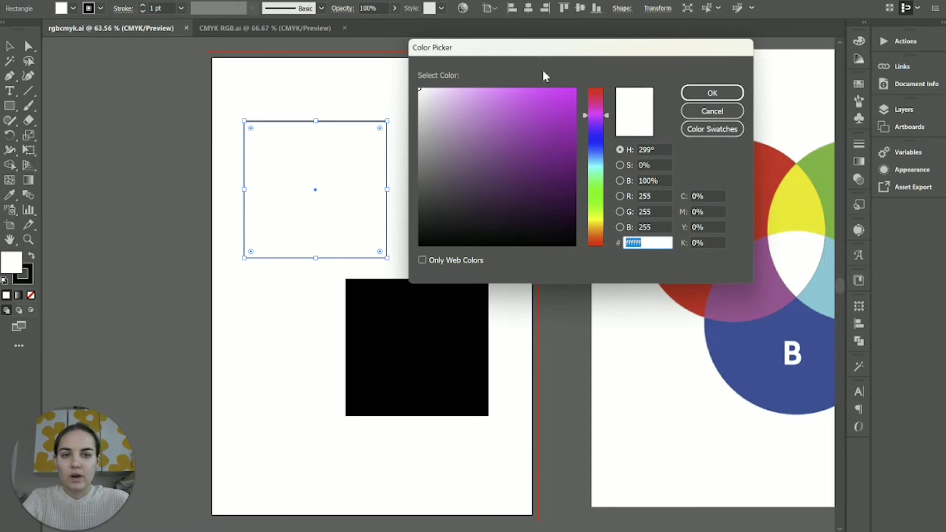
Verify the white fill reads RGB 255, 255, 255 and 0% cyan, magenta, yellow, black.
click(664, 196)
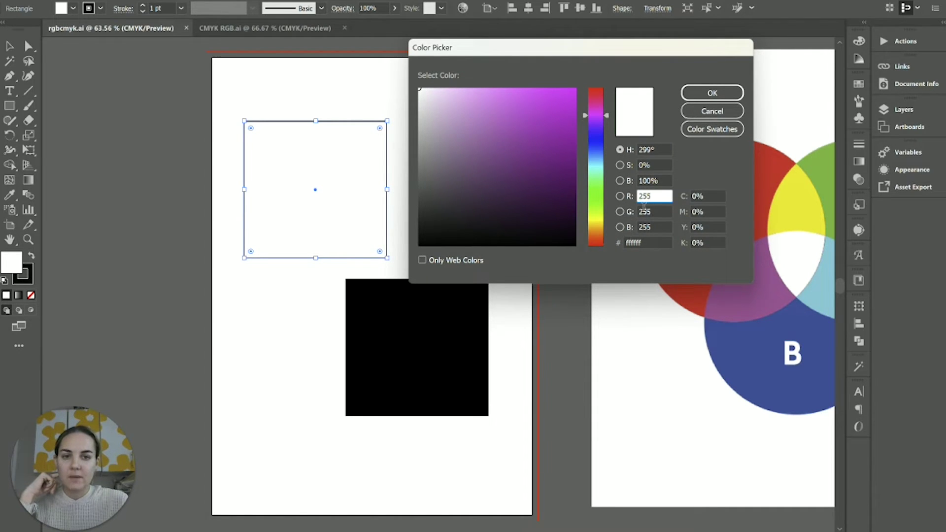
drag(641, 196, 664, 196)
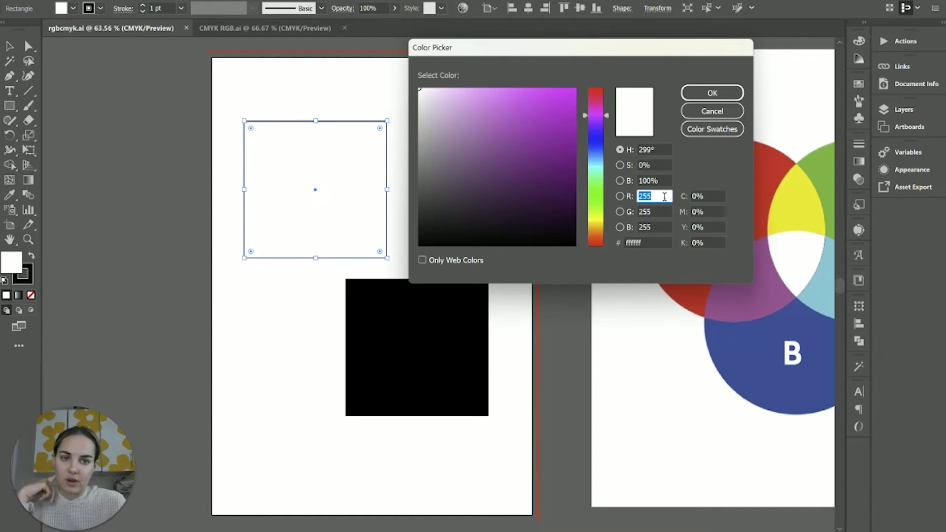
click(663, 212)
click(659, 227)
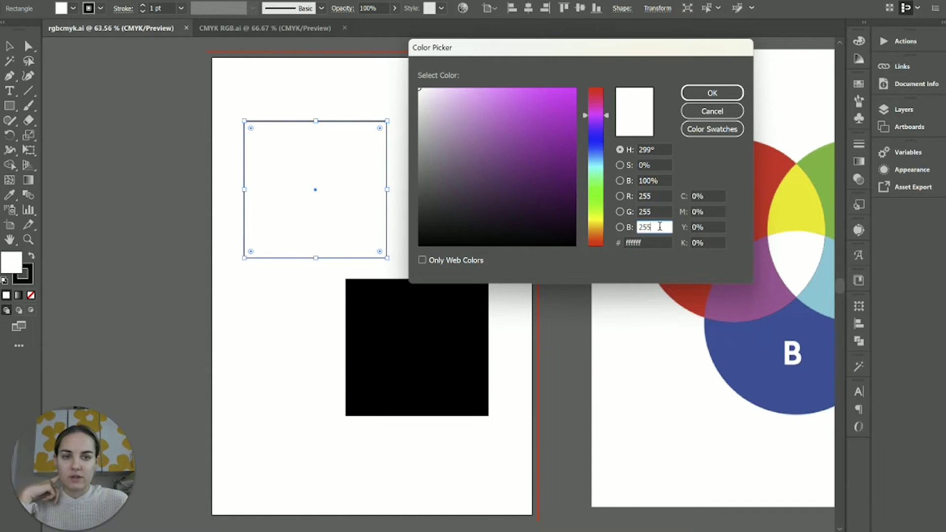
click(704, 195)
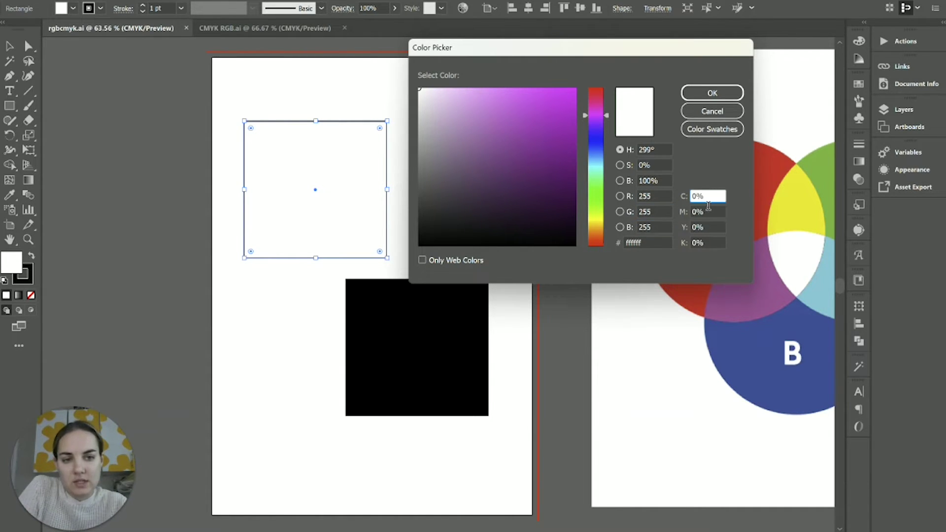
click(707, 212)
click(708, 228)
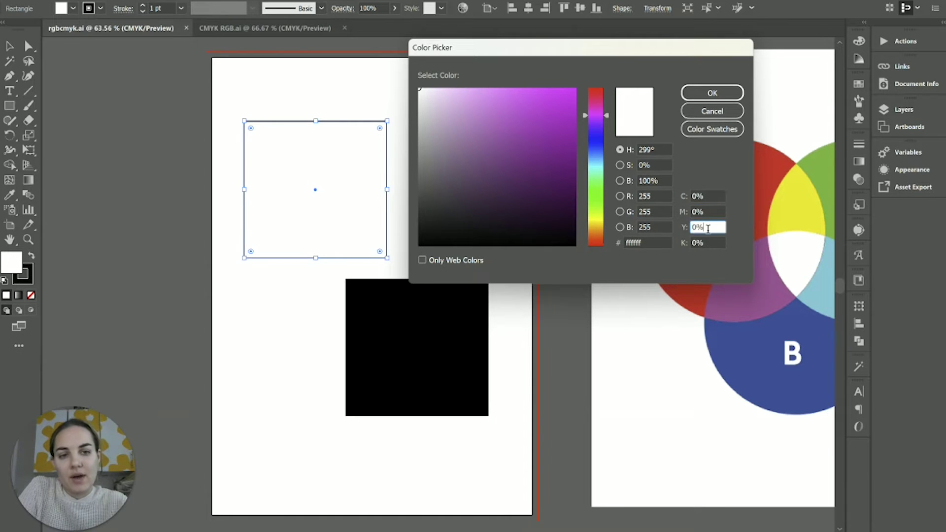
click(709, 237)
Confirm the black square's fill reads RGB 0, 0, 0 and 100% in all four CMYK inks.
click(713, 93)
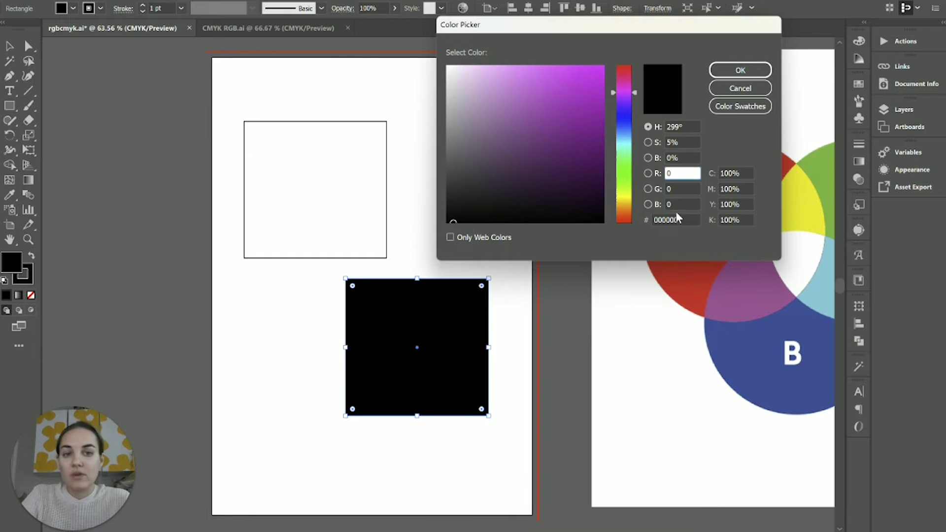
click(671, 189)
click(677, 202)
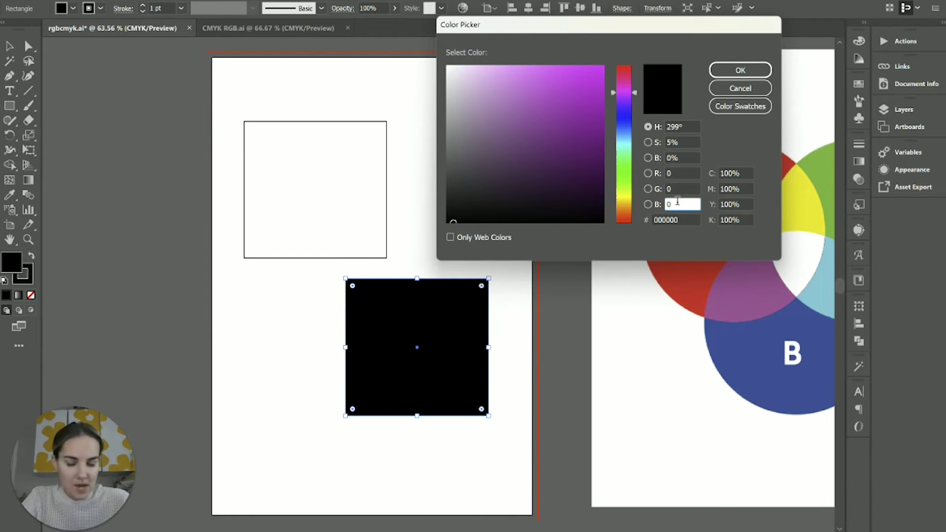
click(744, 173)
click(748, 191)
click(747, 204)
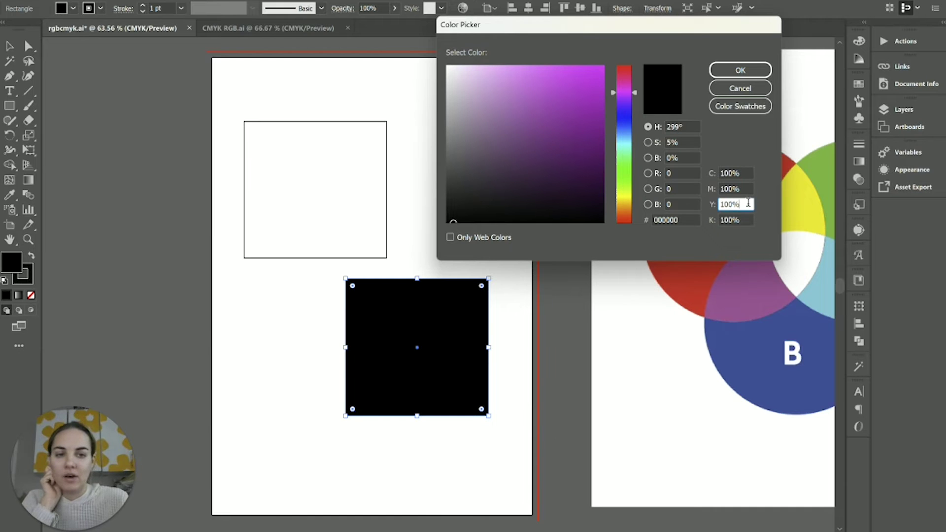
click(746, 220)
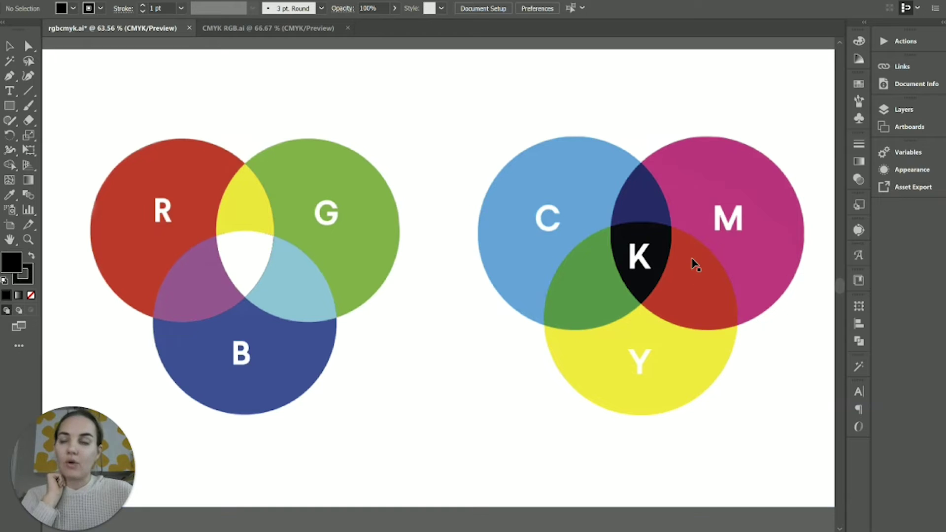
scroll(695, 265, up, 1)
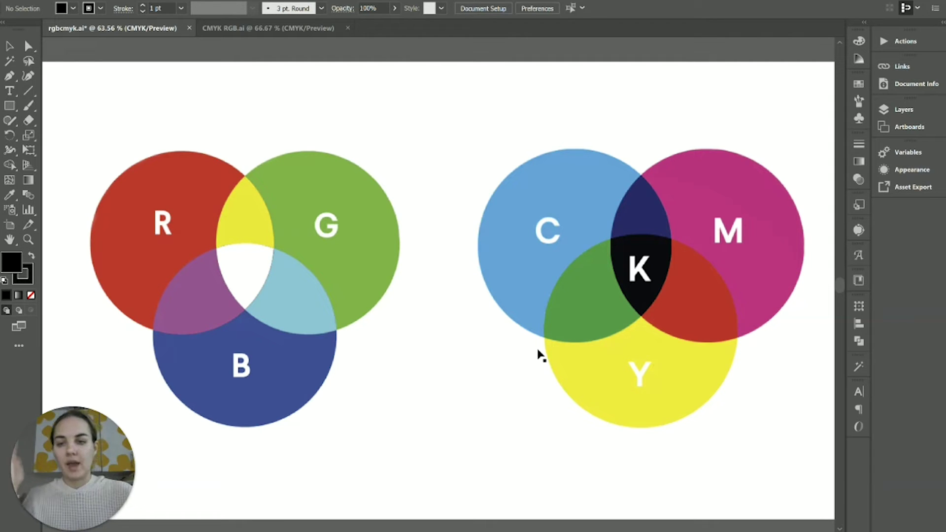
click(305, 27)
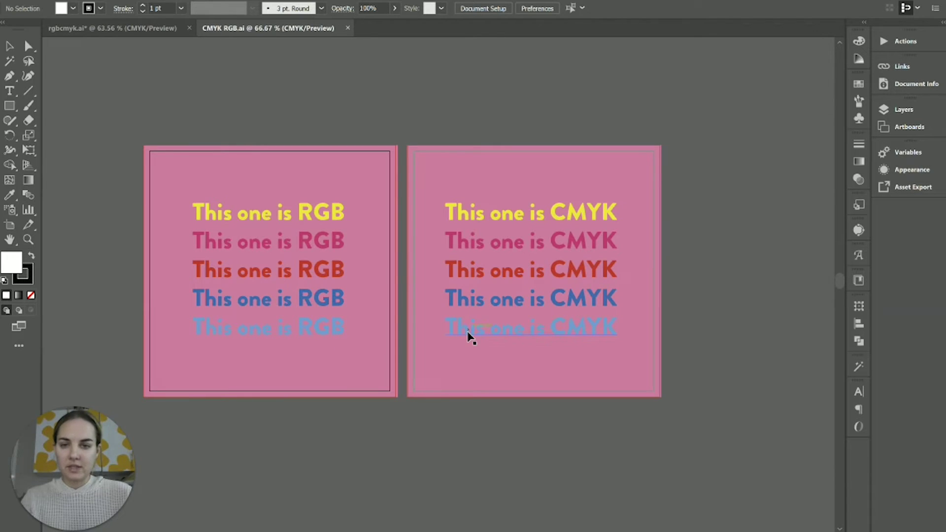
Confirm under File > Document Color Mode that CMYK RGB.ai is set to CMYK Color.
scroll(469, 333, left, 3)
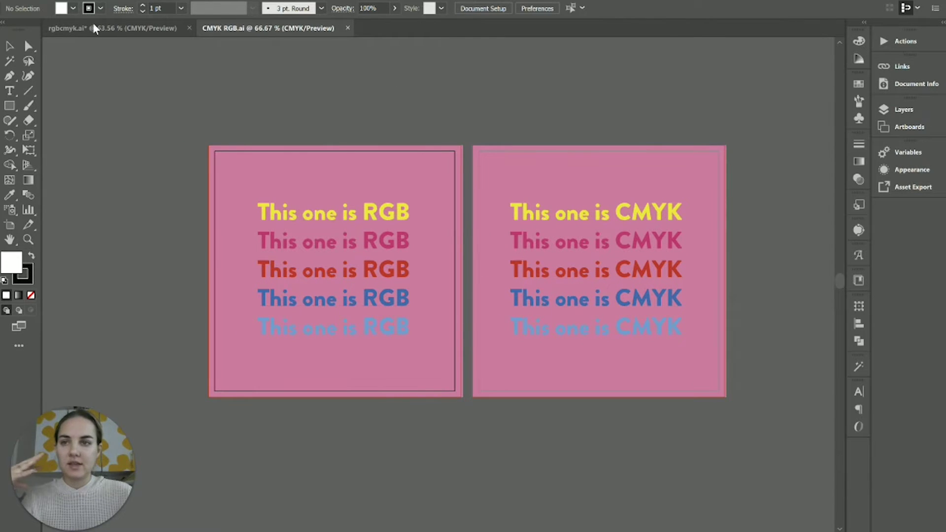
key(alt+f)
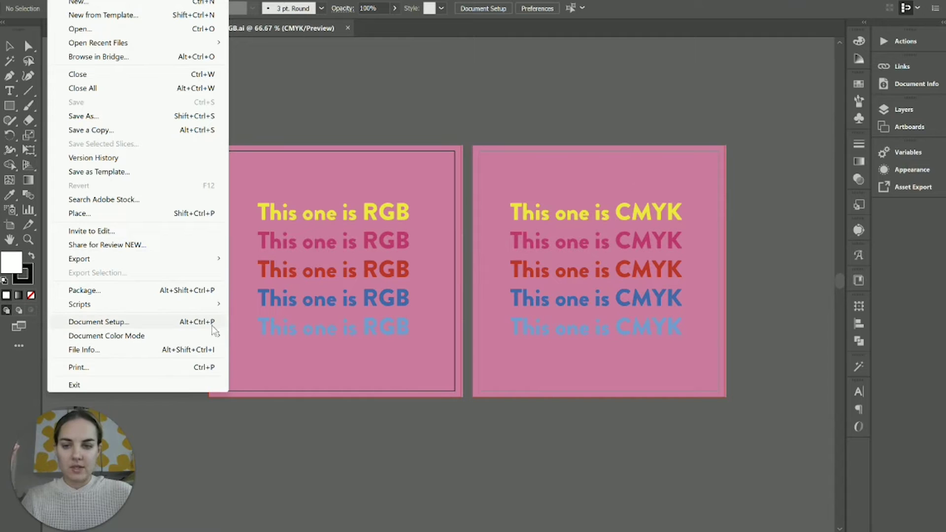
mouse_move(216, 335)
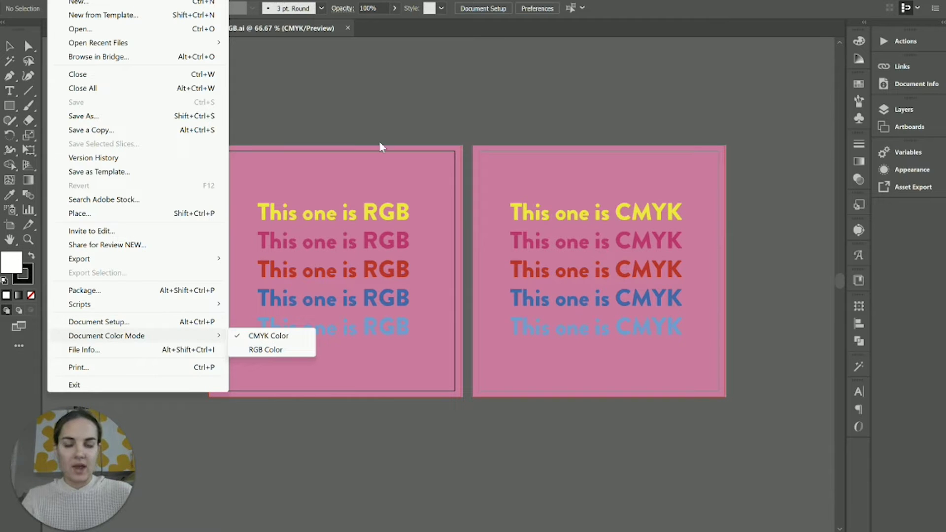
click(414, 107)
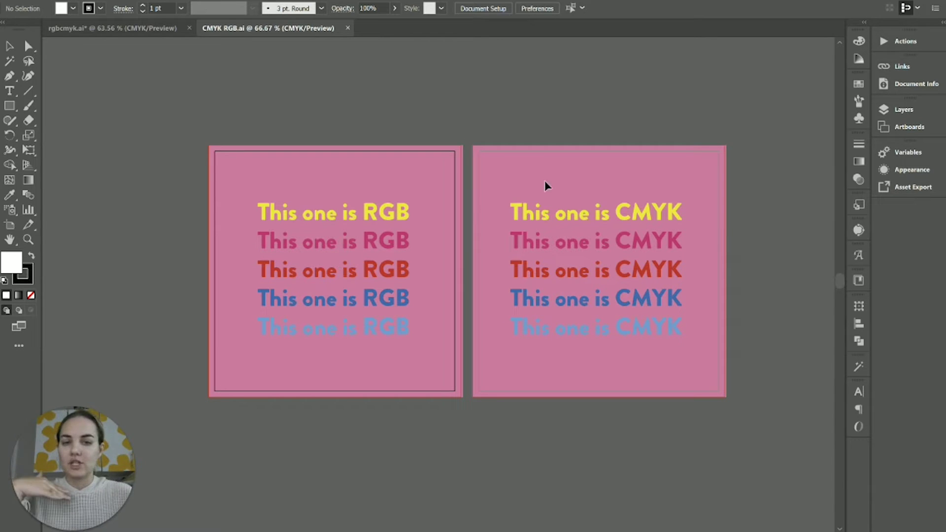
Set up a JPEG export using artboards, limited to range 1.
key(alt+f)
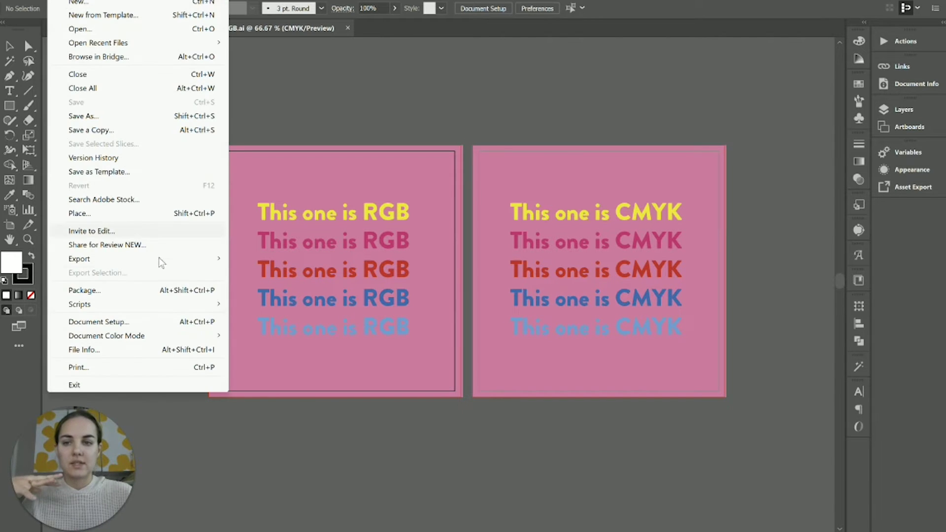
mouse_move(205, 258)
click(275, 270)
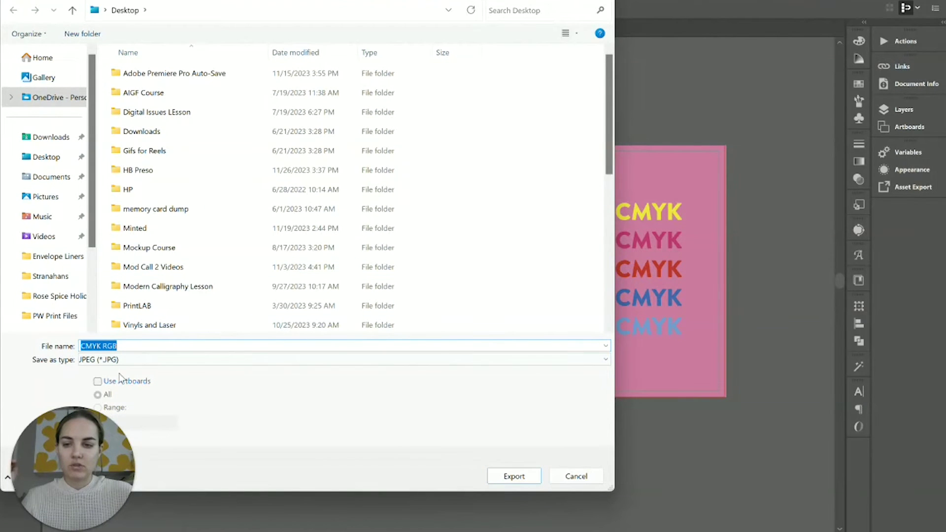
click(124, 382)
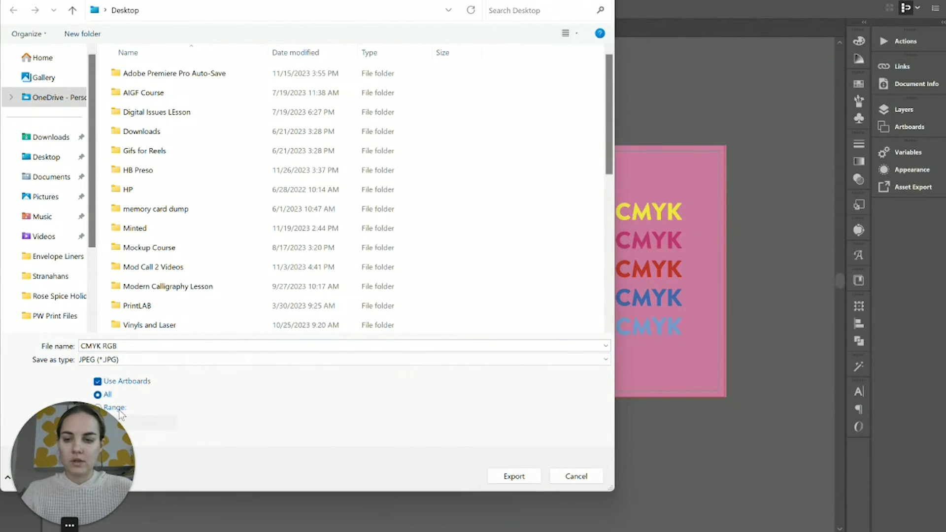
drag(92, 428, 285, 397)
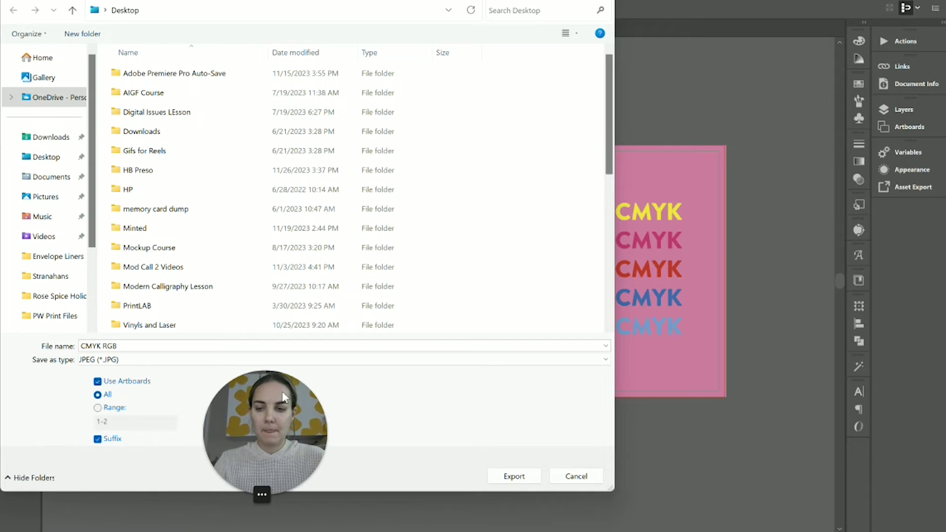
click(97, 408)
drag(117, 421, 94, 426)
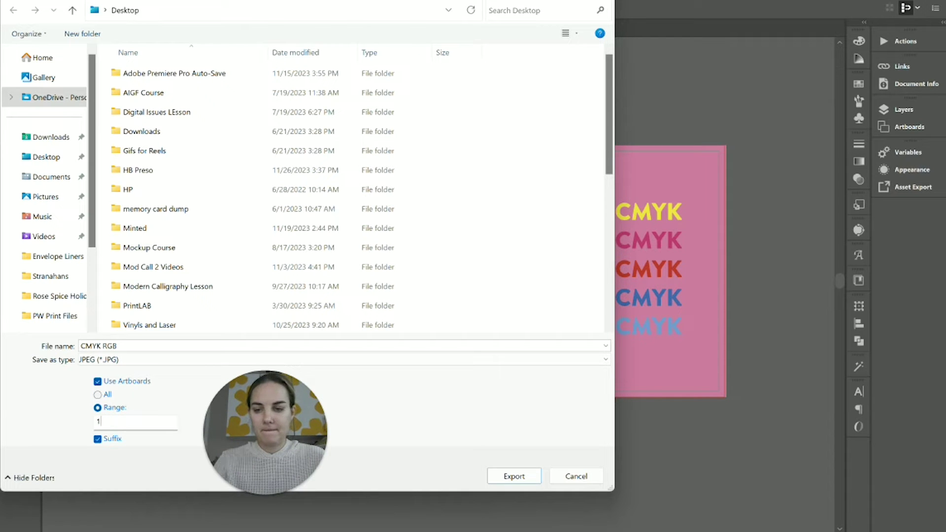
drag(285, 400, 105, 400)
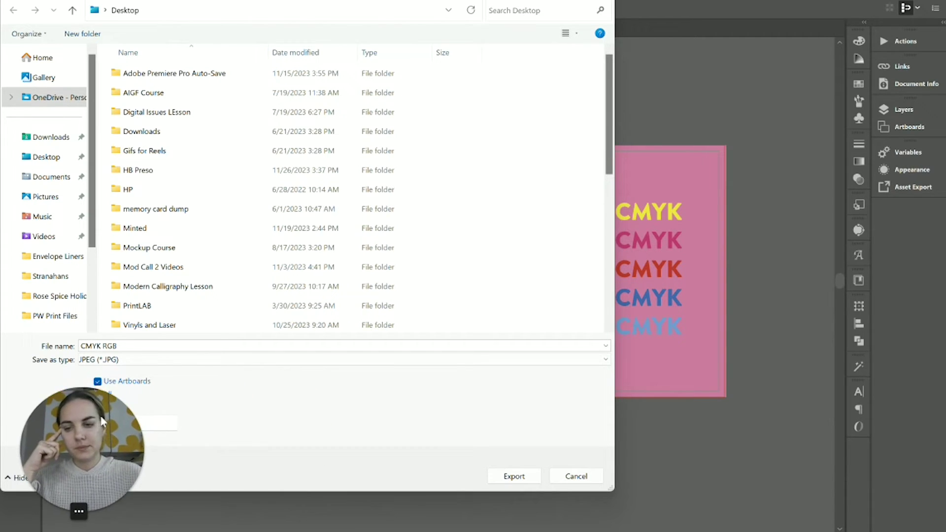
Check the JPEG Options color model is CMYK, then cancel the export.
click(529, 477)
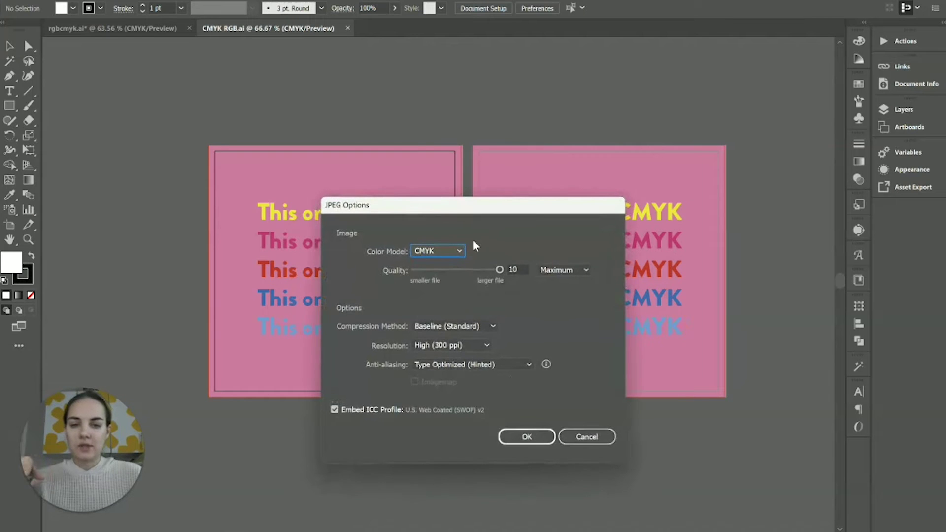
click(449, 250)
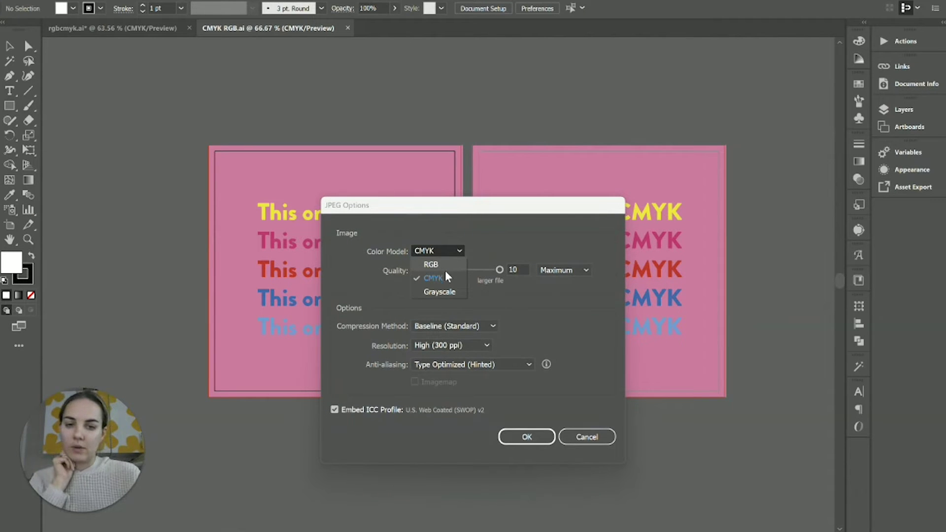
click(595, 438)
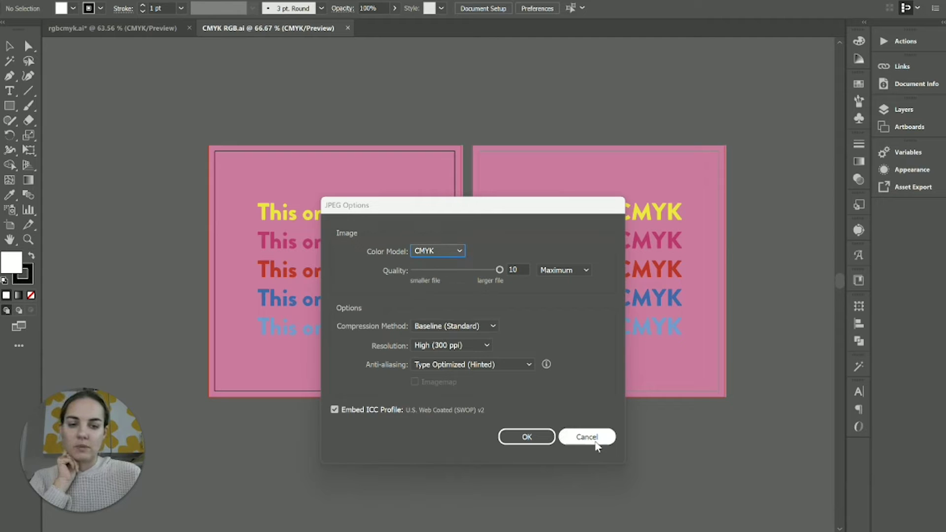
click(595, 440)
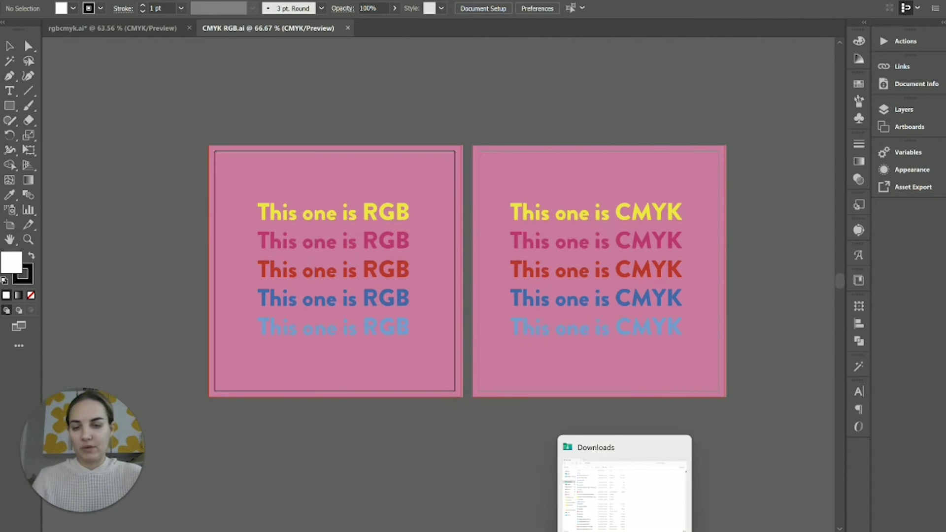
Alternate File Explorer previews of CMYK RGB-01 and CMYK RGB-02 to compare their colours.
click(624, 488)
click(595, 278)
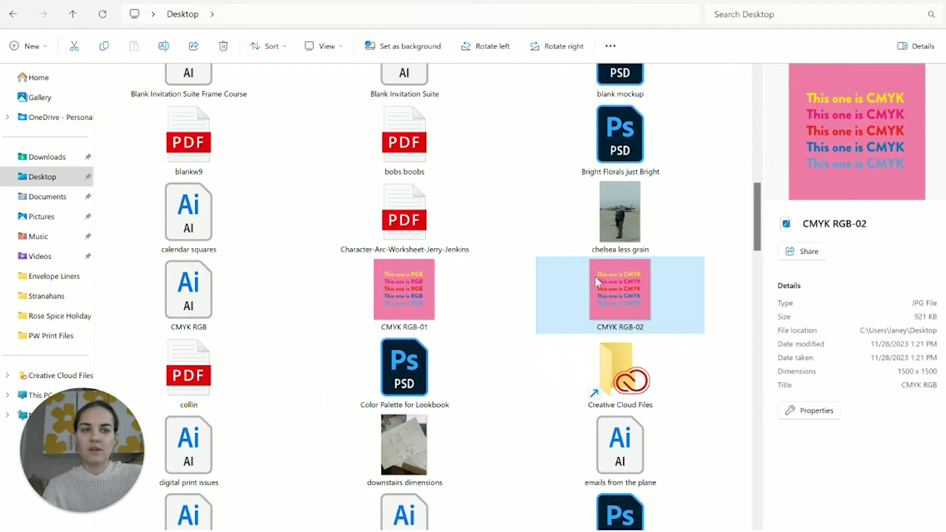
click(417, 285)
click(602, 297)
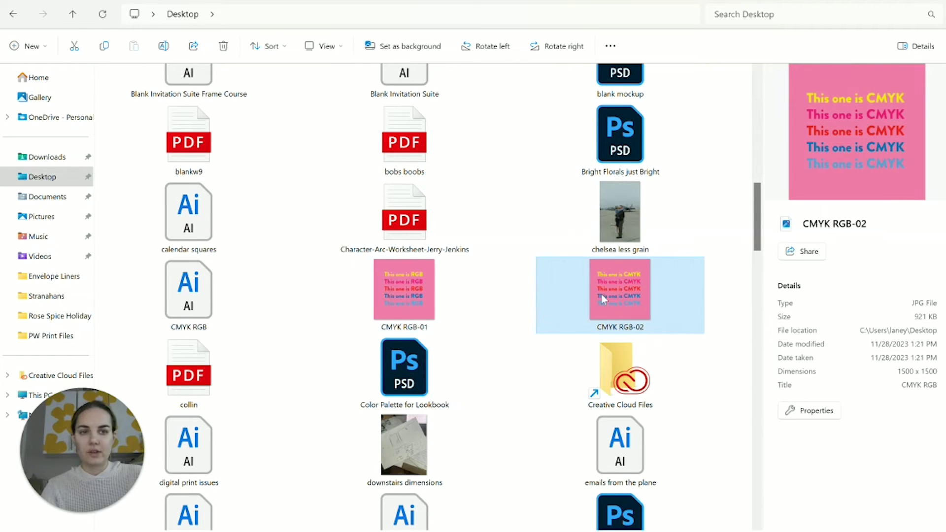
click(435, 298)
click(627, 283)
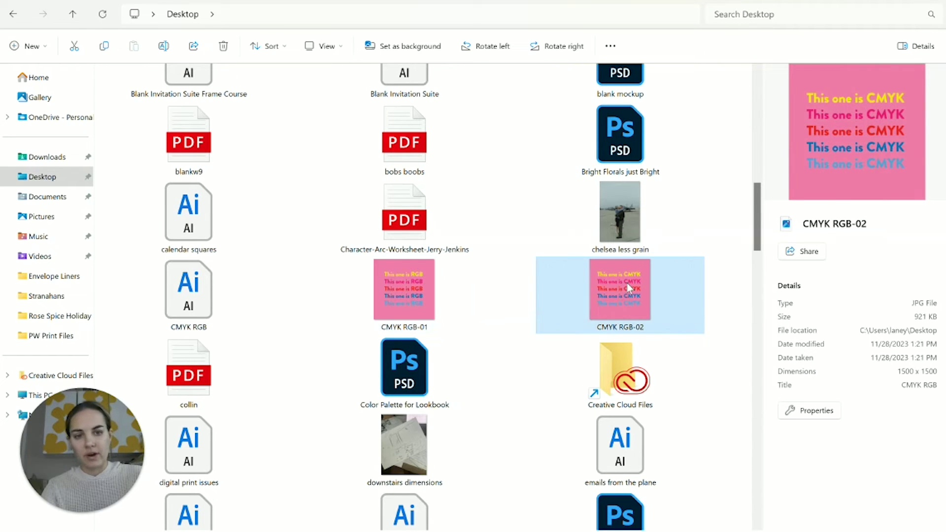
click(409, 275)
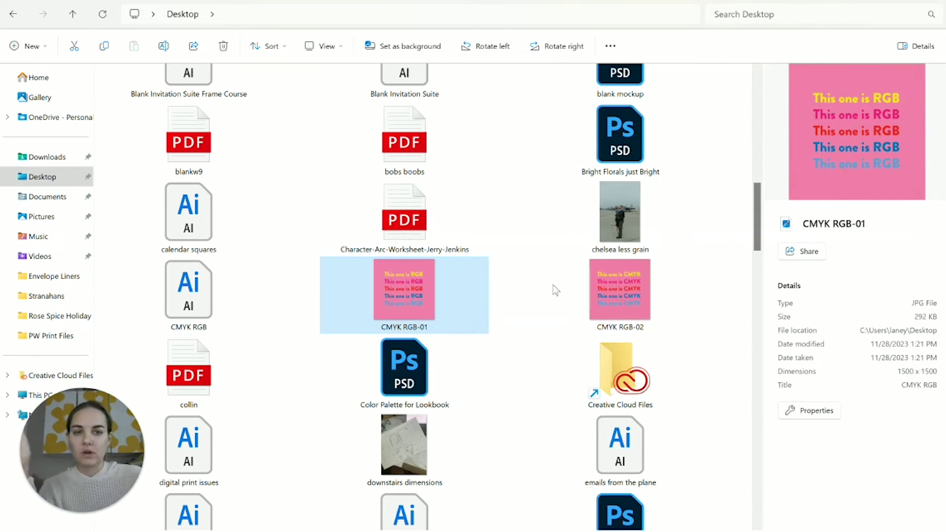
click(586, 299)
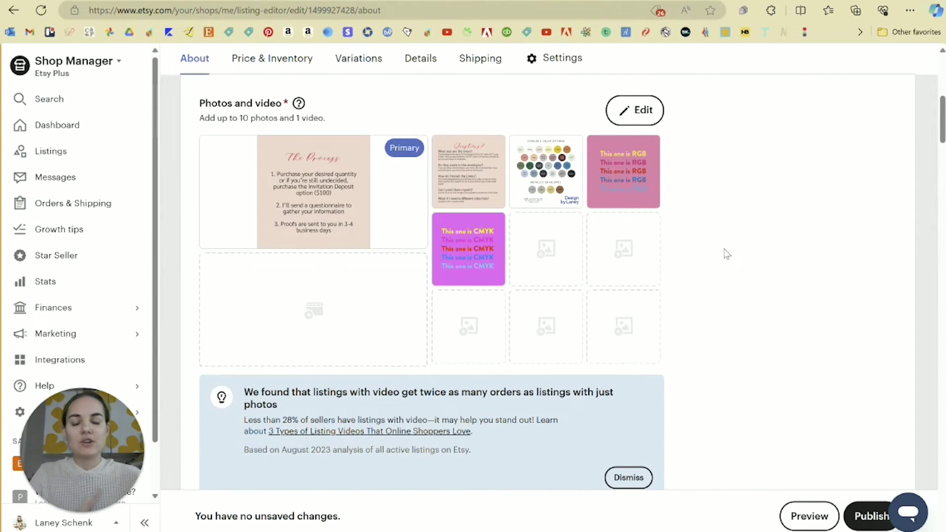
View the RGB and CMYK listing photos full size in Etsy, then return to Illustrator.
mouse_move(634, 166)
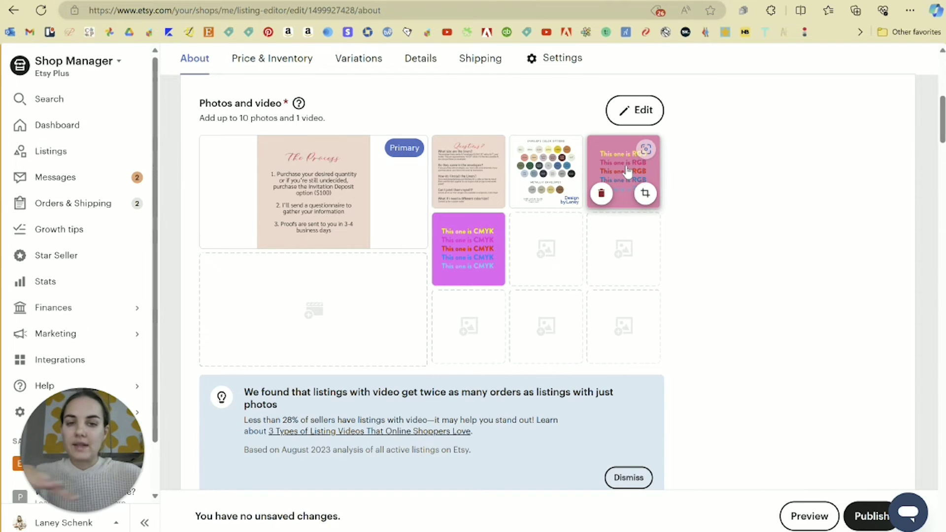
click(625, 167)
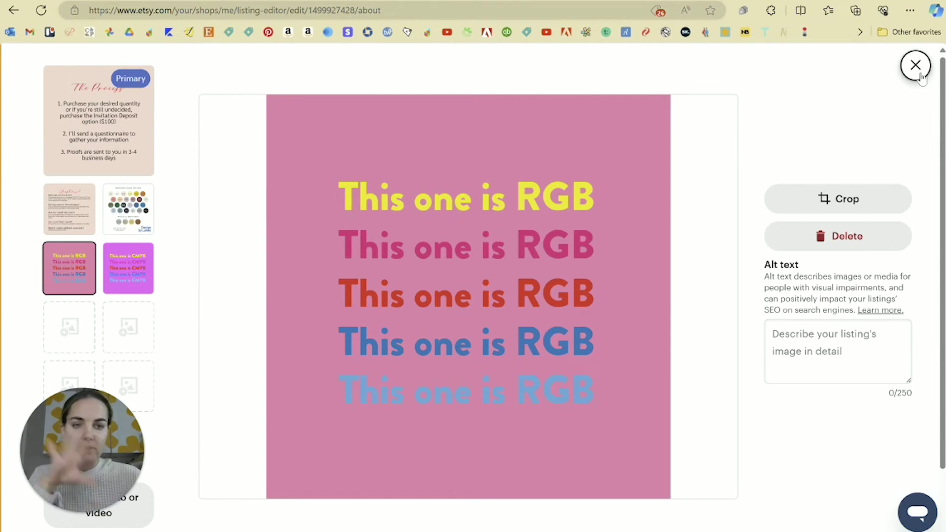
click(127, 268)
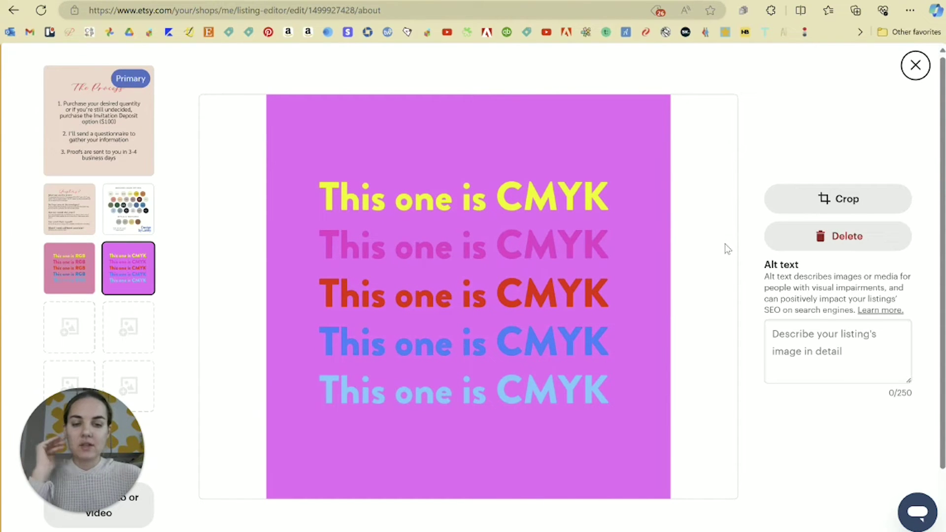
mouse_move(652, 526)
click(652, 487)
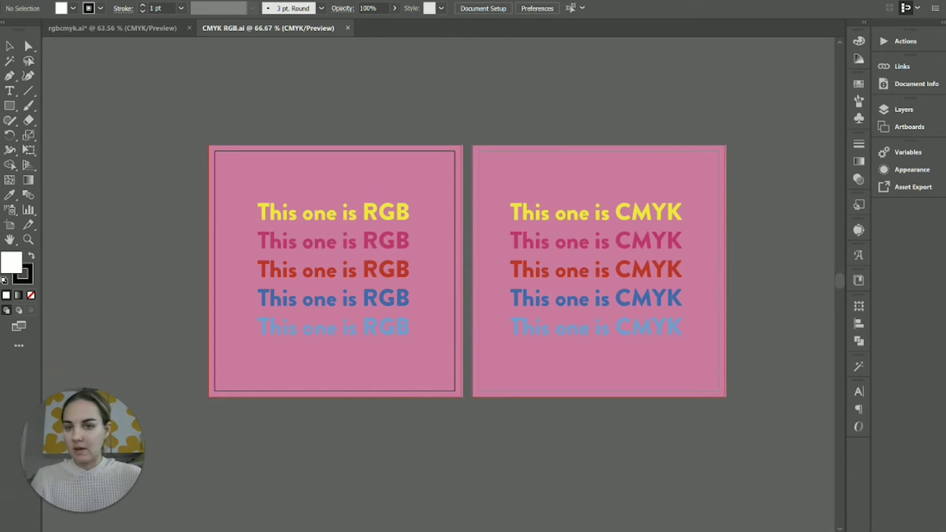
key(alt+Tab)
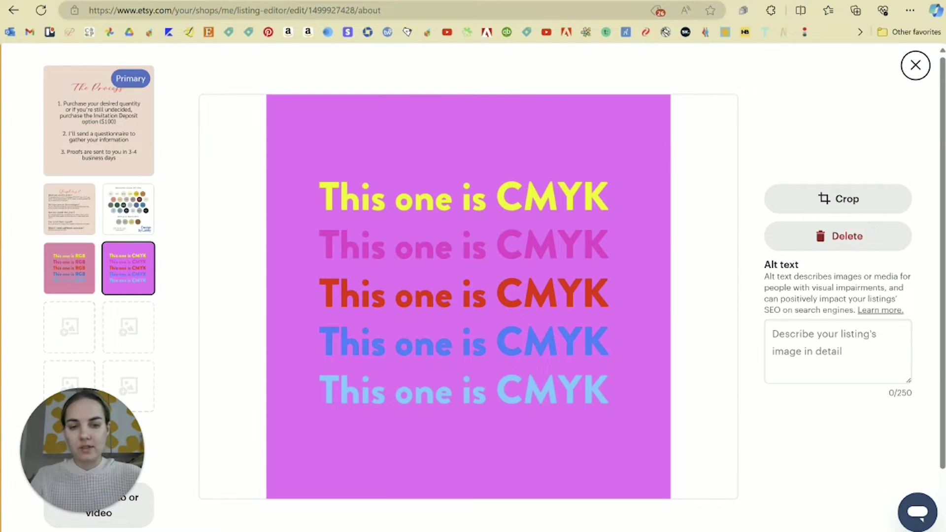
key(alt+Tab)
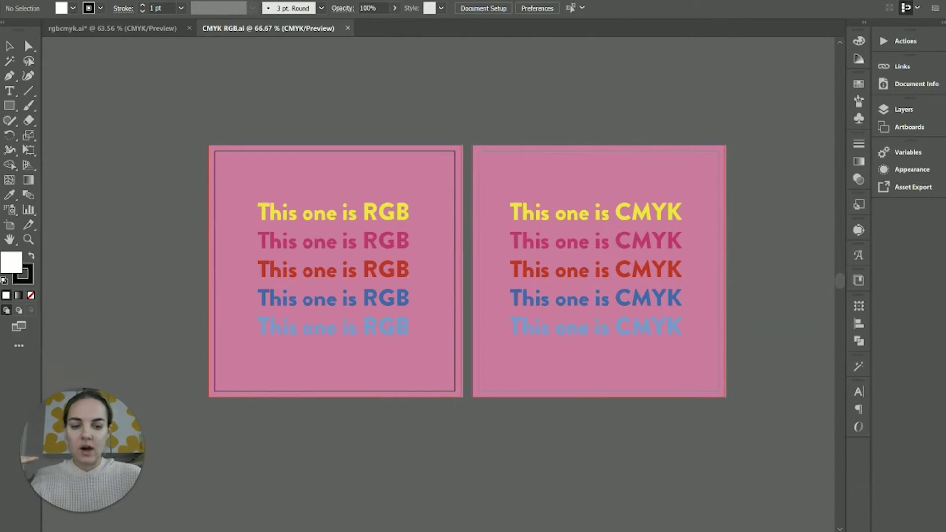
key(alt+Tab)
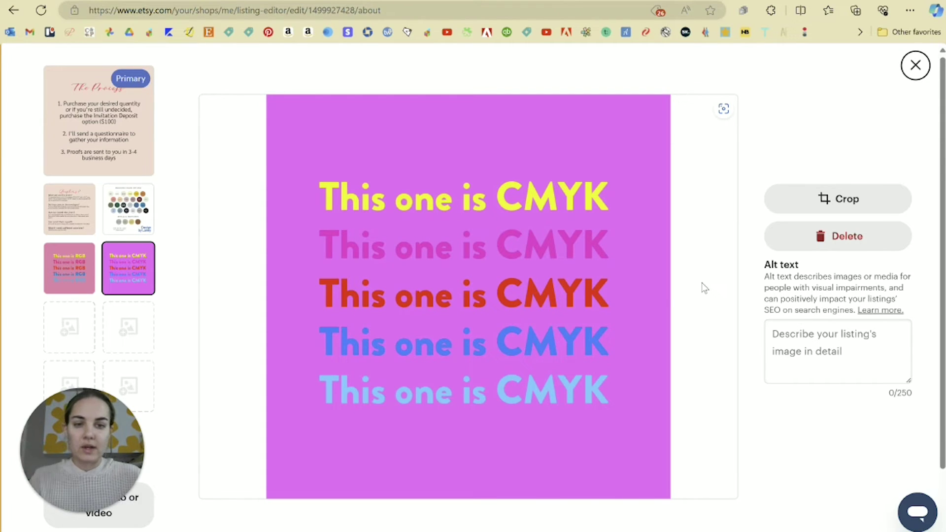
key(alt+Tab)
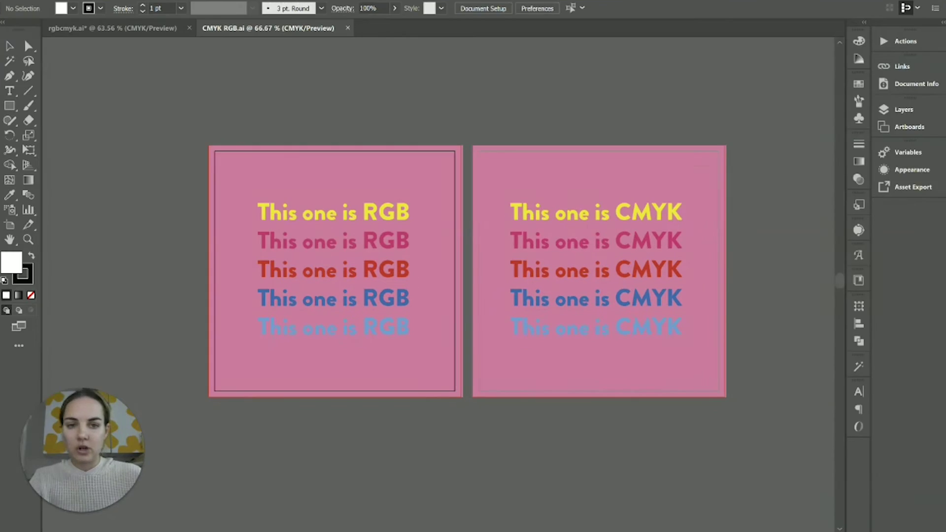
key(alt+Tab)
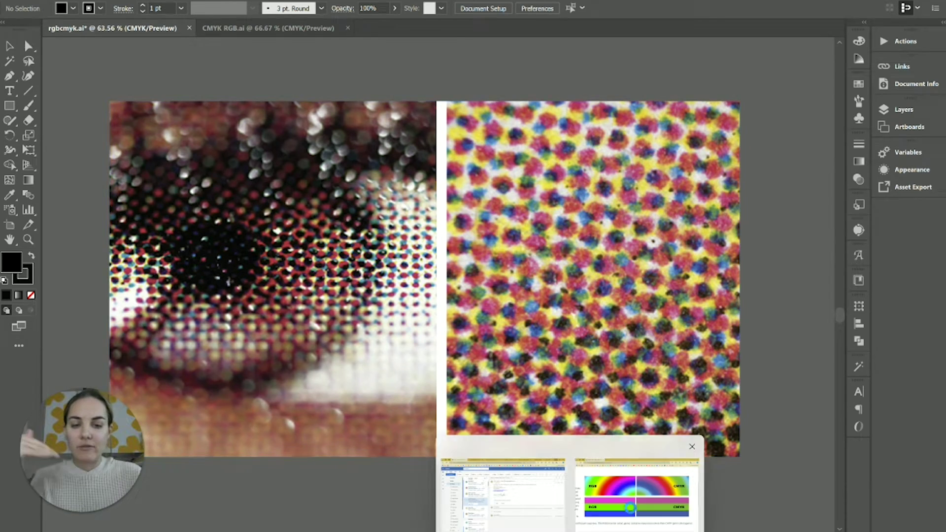
Bring up the RGB versus CMYK reference web page.
click(633, 507)
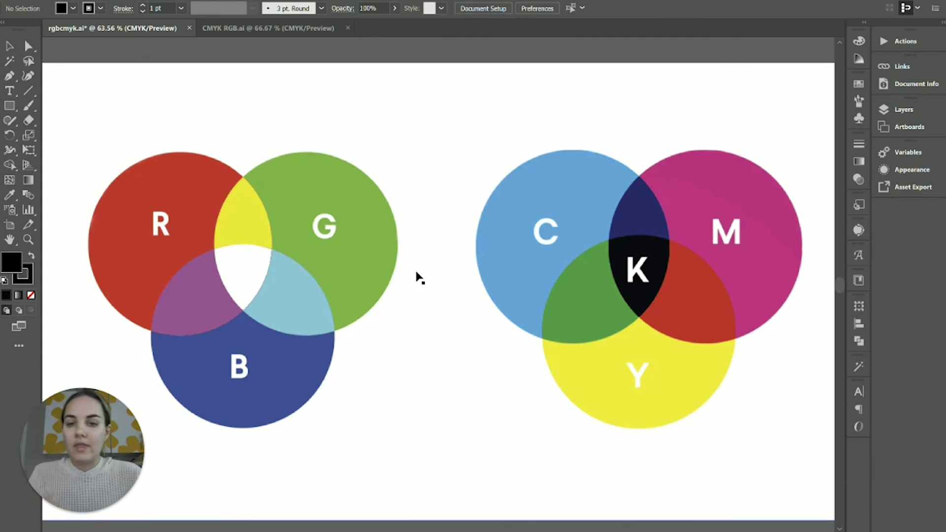
View the purple CMYK photo full size in Etsy, then return to the rgbcmyk.ai diagrams.
click(644, 489)
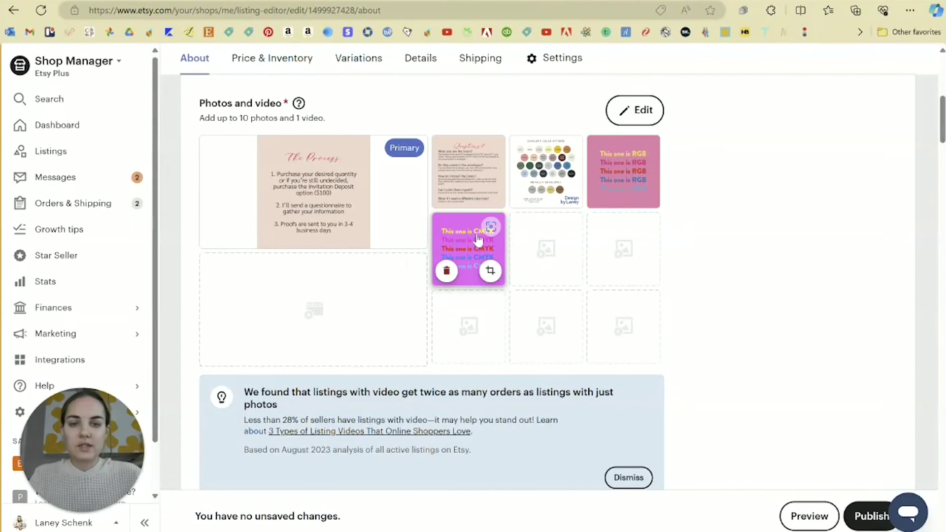
click(468, 233)
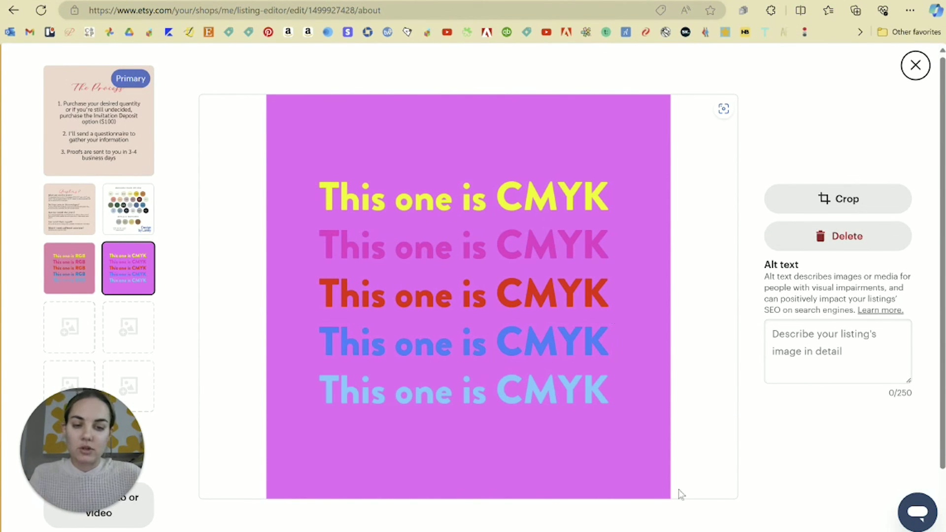
mouse_move(651, 529)
click(655, 495)
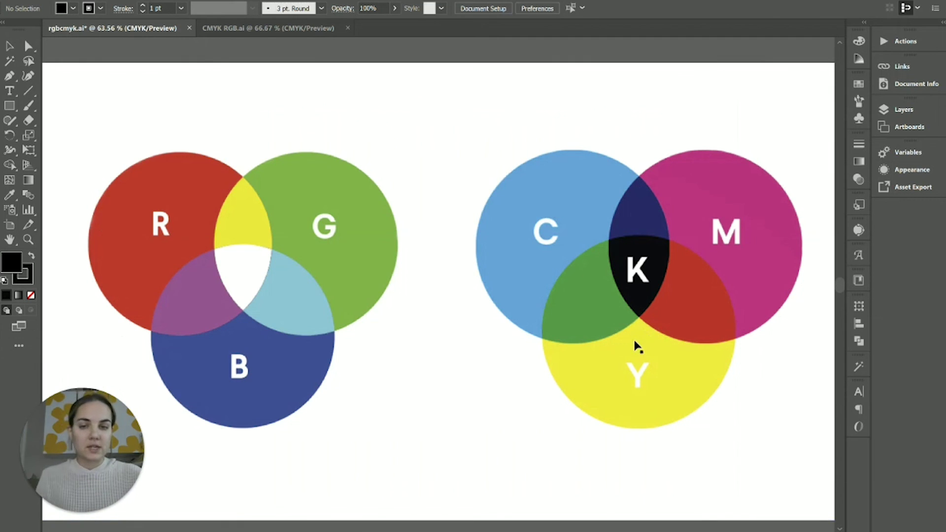